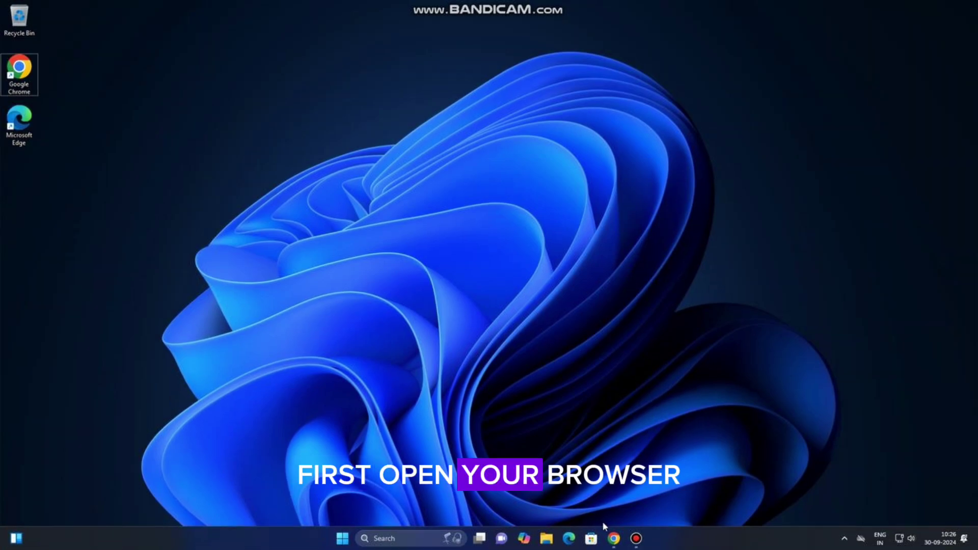
Search Google for 't launcher' in Chrome and open the official tlauncher.org site
{"action": "left_click", "coordinate": [614, 538]}
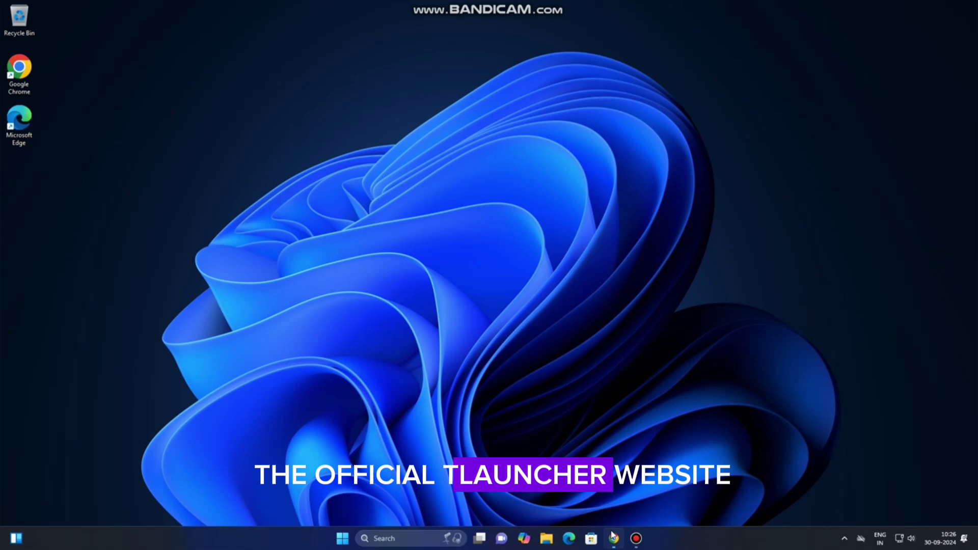
{"action": "left_click", "coordinate": [233, 31]}
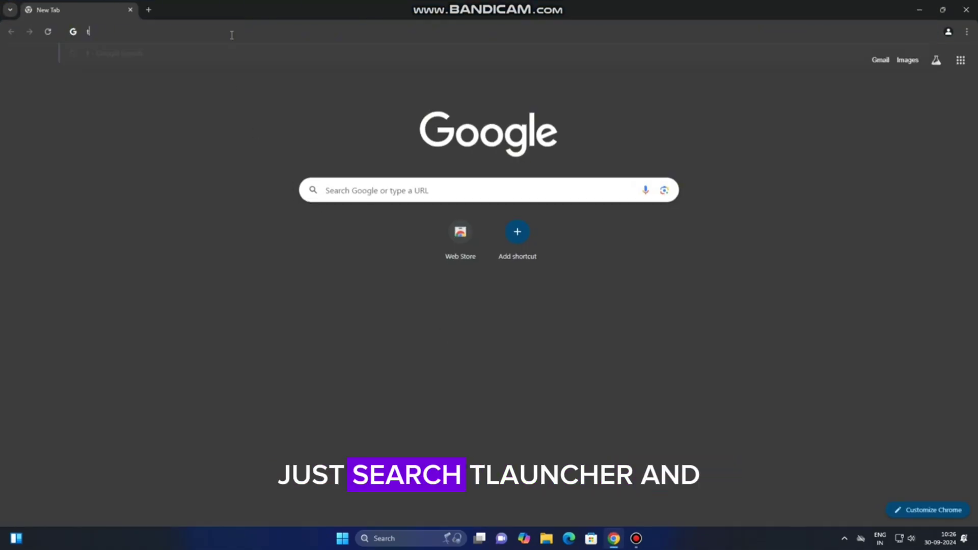
{"action": "type", "text": "t lau"}
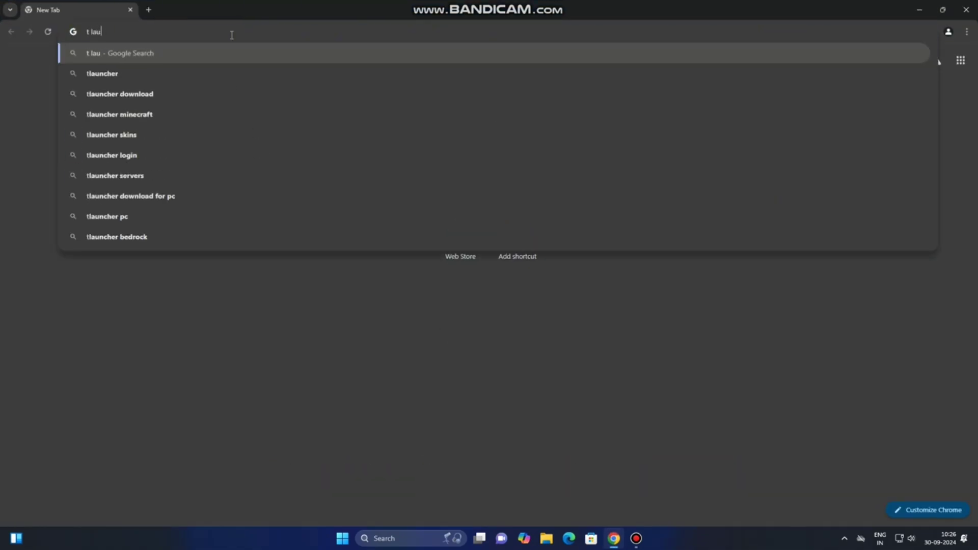
{"action": "type", "text": "nche"}
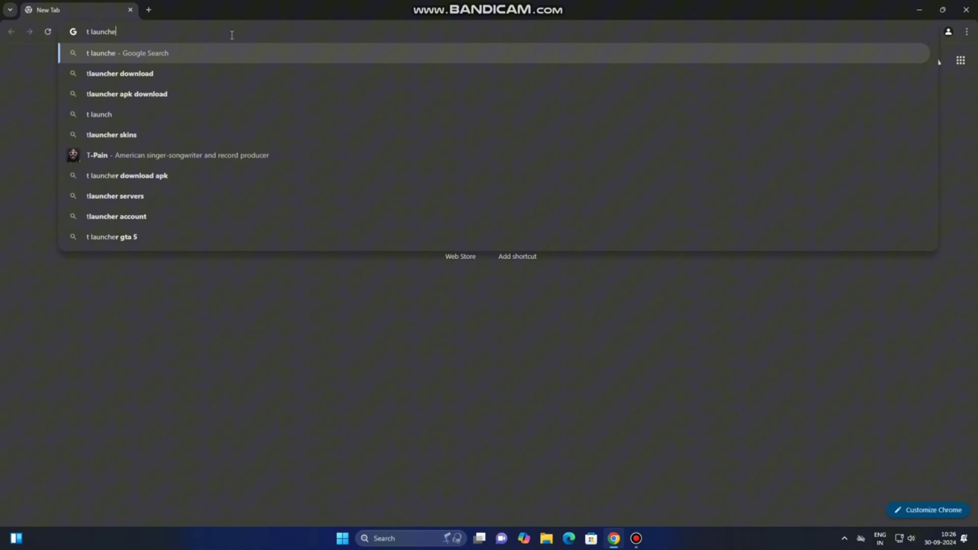
{"action": "type", "text": "r"}
{"action": "key", "text": "Return"}
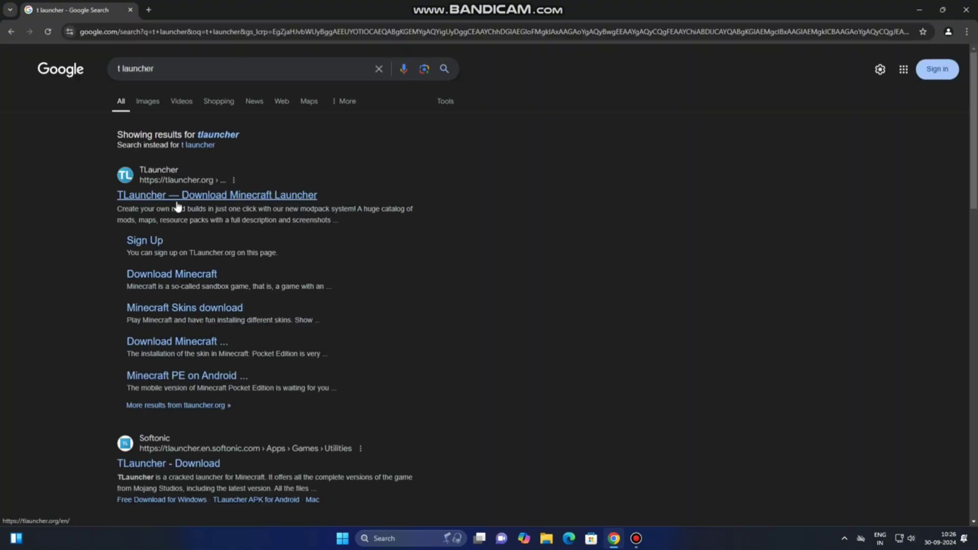
{"action": "left_click", "coordinate": [177, 204]}
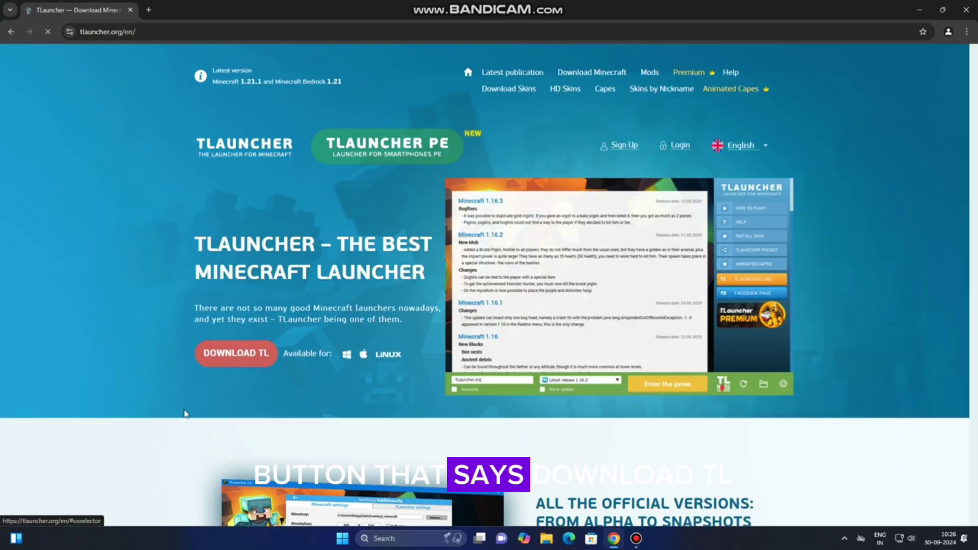
Download the TLauncher installer and show TLauncher-Installer-1.5.2.exe in the Downloads folder
{"action": "left_click", "coordinate": [237, 357]}
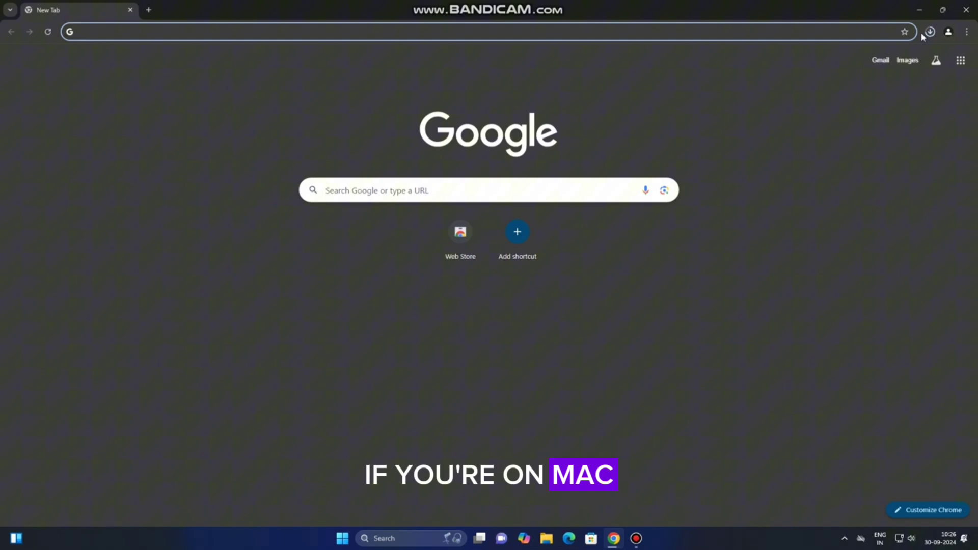
{"action": "left_click", "coordinate": [929, 32]}
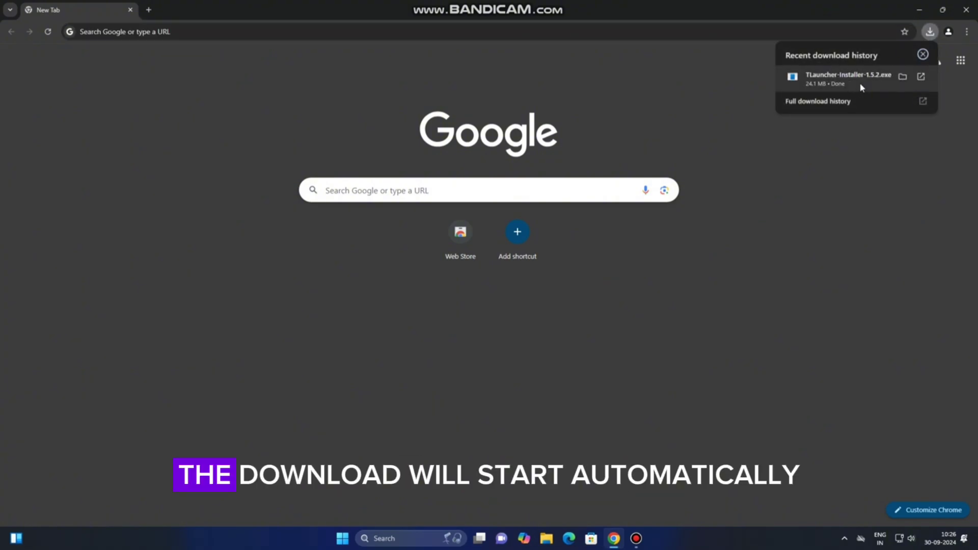
{"action": "left_click", "coordinate": [902, 77]}
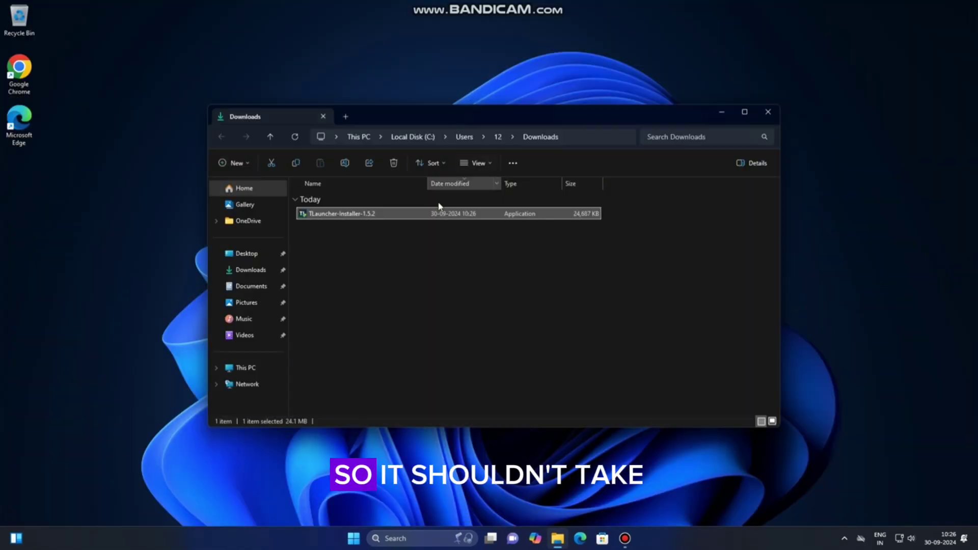
Run TLauncher-Installer-1.5.2 as administrator, then reveal the desktop
{"action": "right_click", "coordinate": [434, 219]}
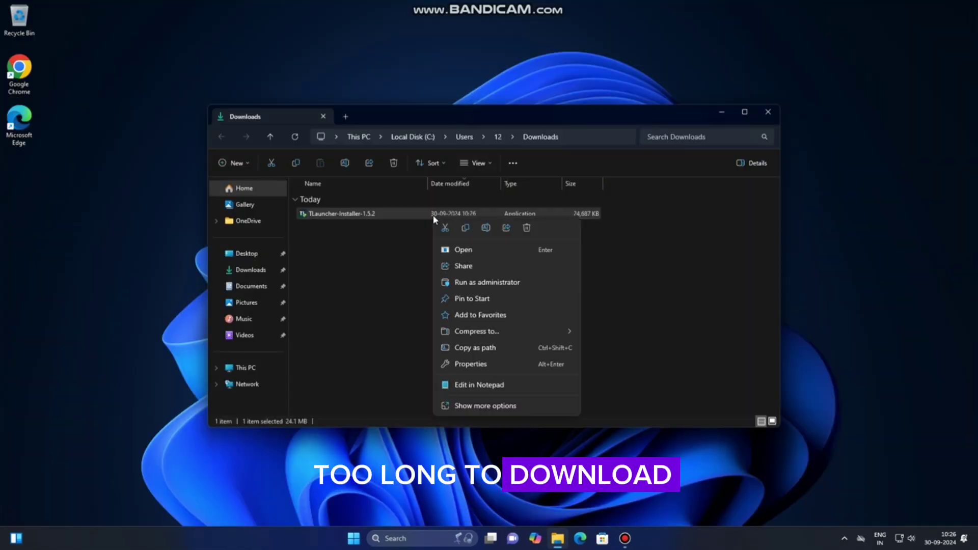
{"action": "left_click", "coordinate": [476, 283]}
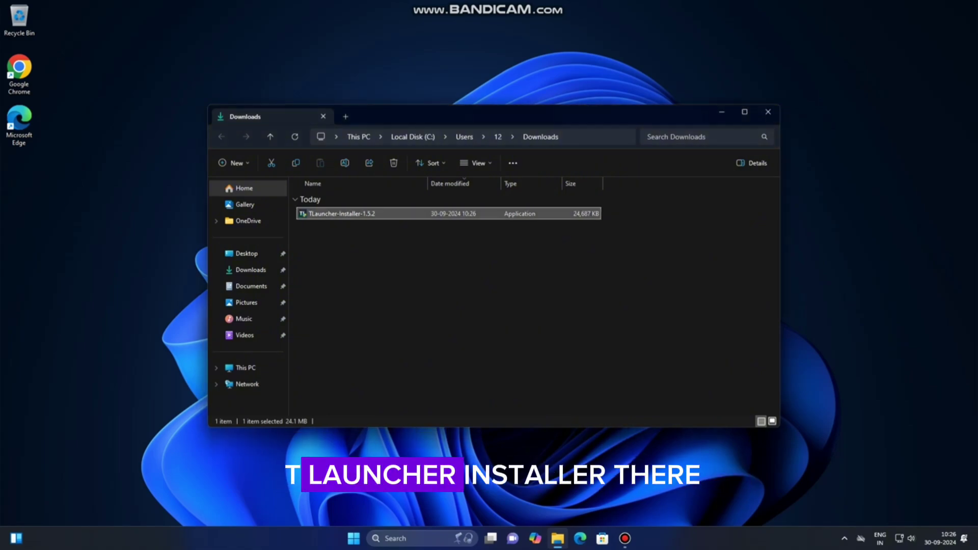
{"action": "key", "text": "super"}
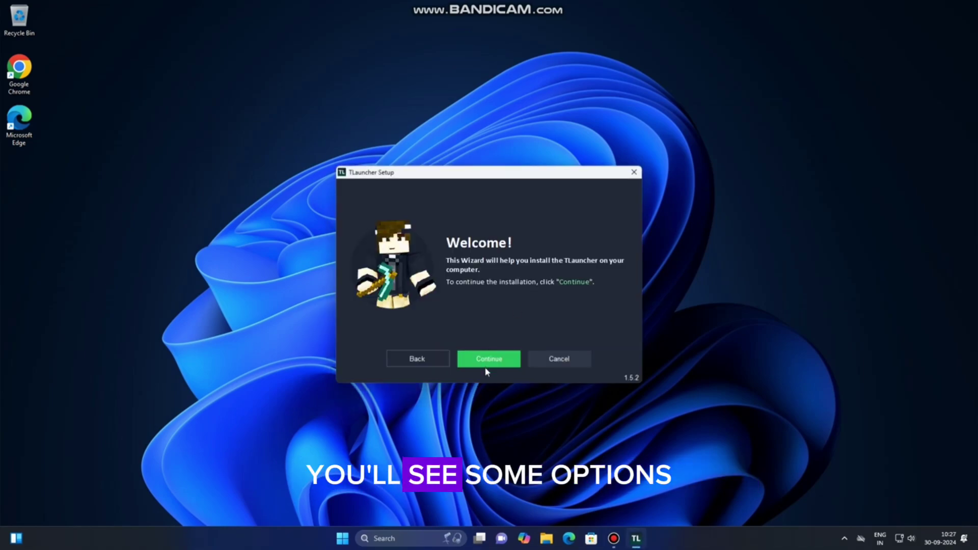
Complete TLauncher Setup, declining the 360 Total Security offer and the best GPU settings
{"action": "left_click", "coordinate": [488, 360]}
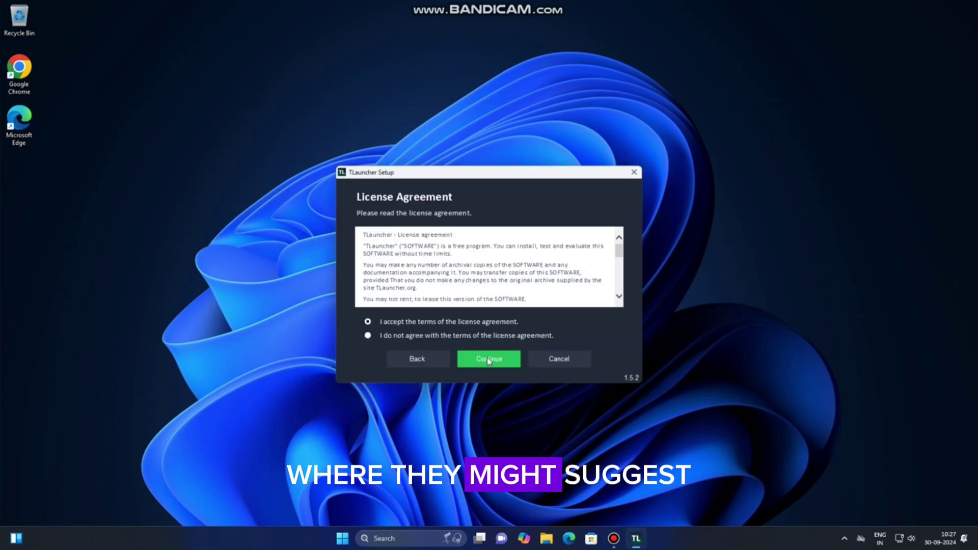
{"action": "left_click", "coordinate": [486, 358]}
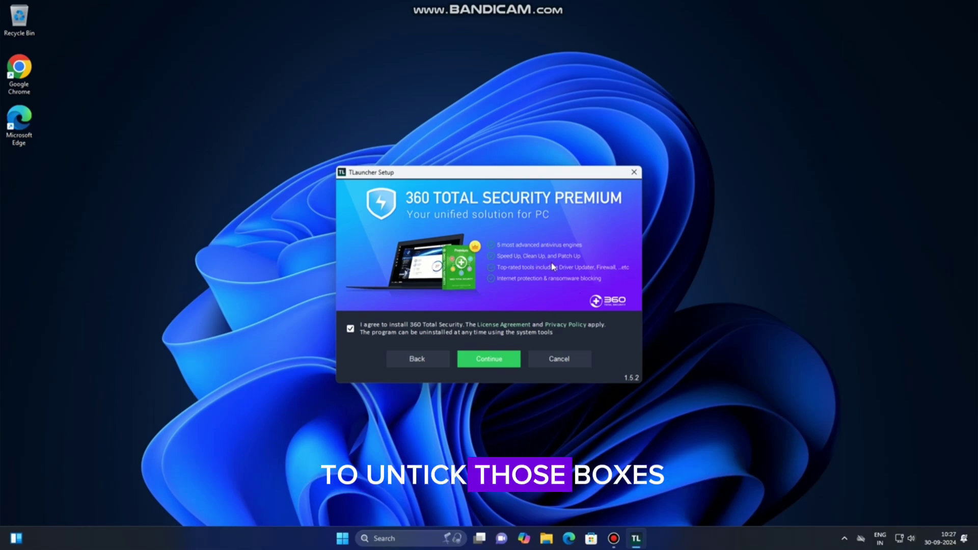
{"action": "left_click", "coordinate": [350, 329]}
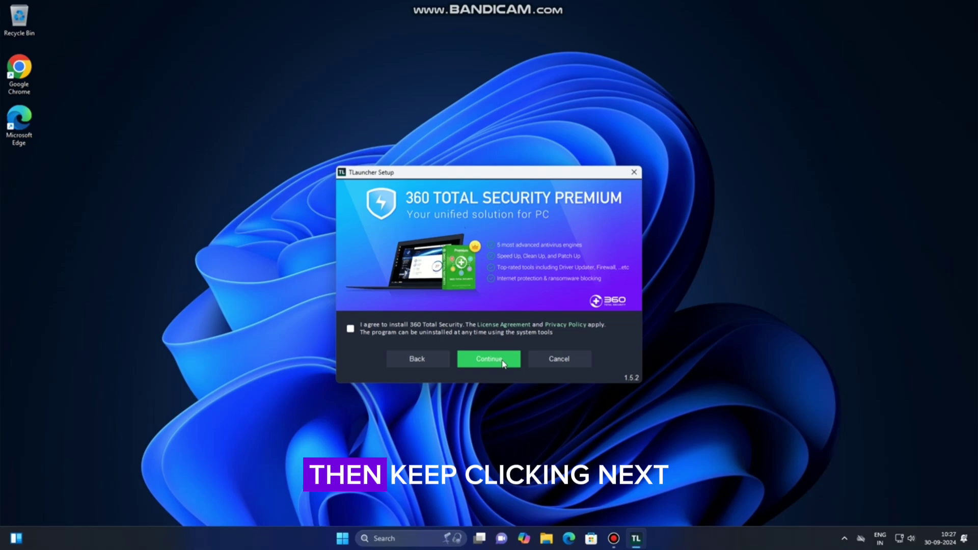
{"action": "left_click", "coordinate": [483, 357]}
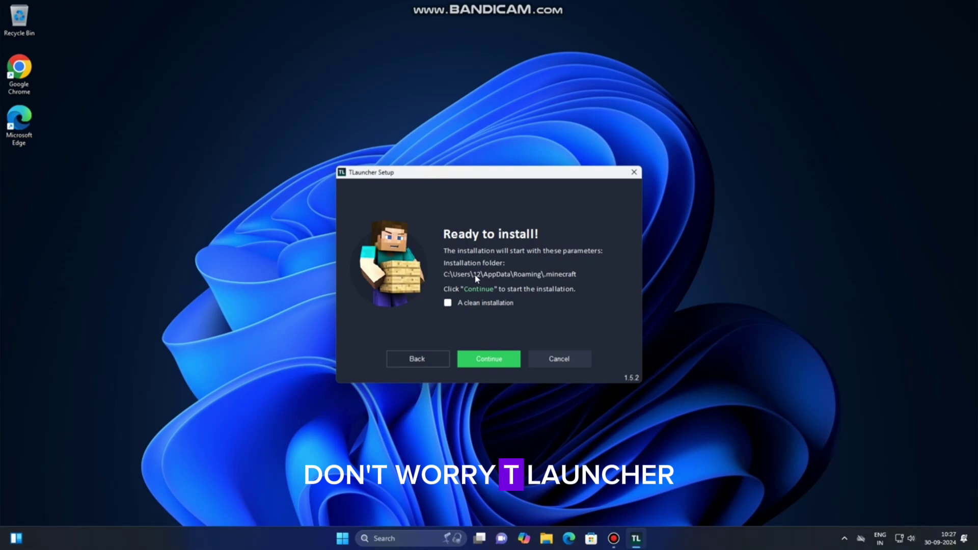
{"action": "left_click", "coordinate": [489, 359]}
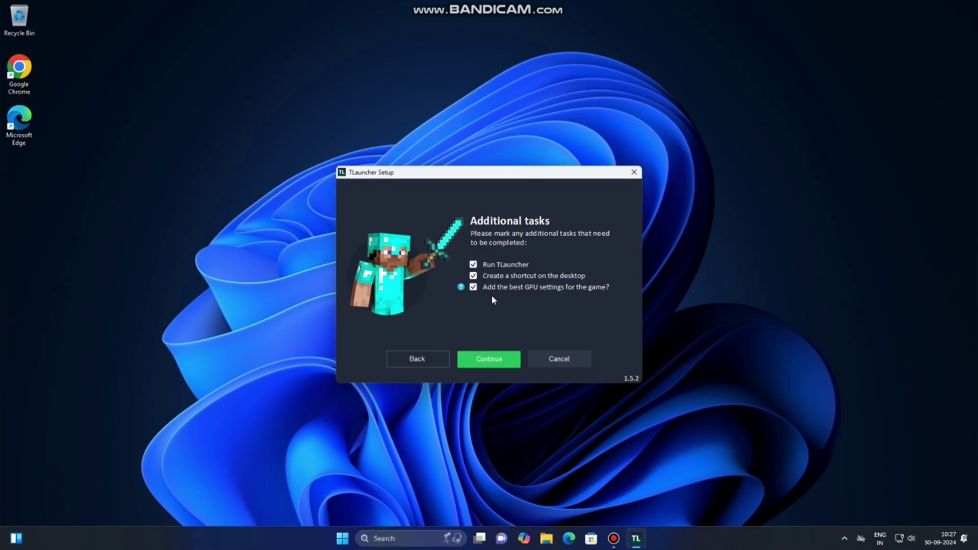
{"action": "left_click", "coordinate": [473, 286]}
{"action": "left_click", "coordinate": [501, 363]}
Drag the TLauncher desktop shortcut to the top-right corner while the launcher loads
{"action": "left_click", "coordinate": [501, 362]}
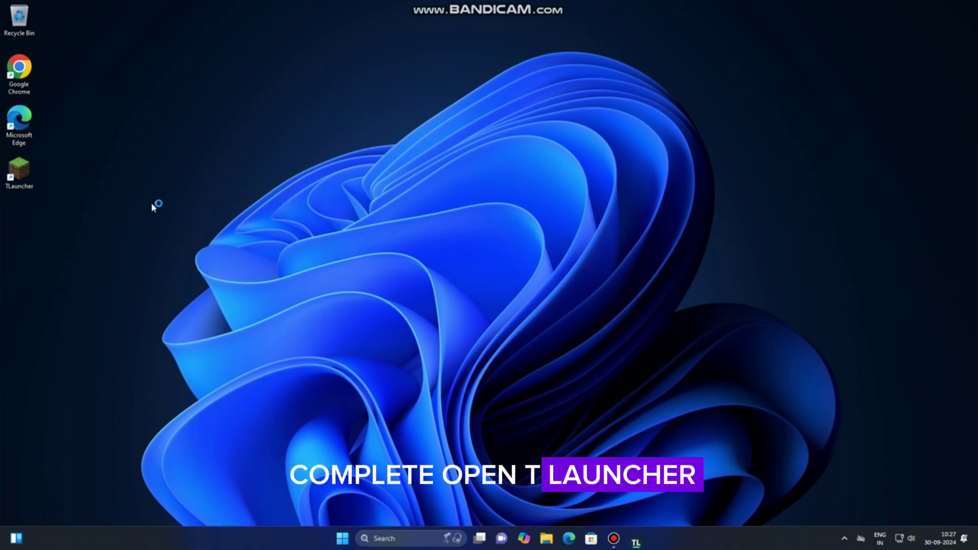
{"action": "left_click_drag", "start_coordinate": [19, 171], "coordinate": [700, 72]}
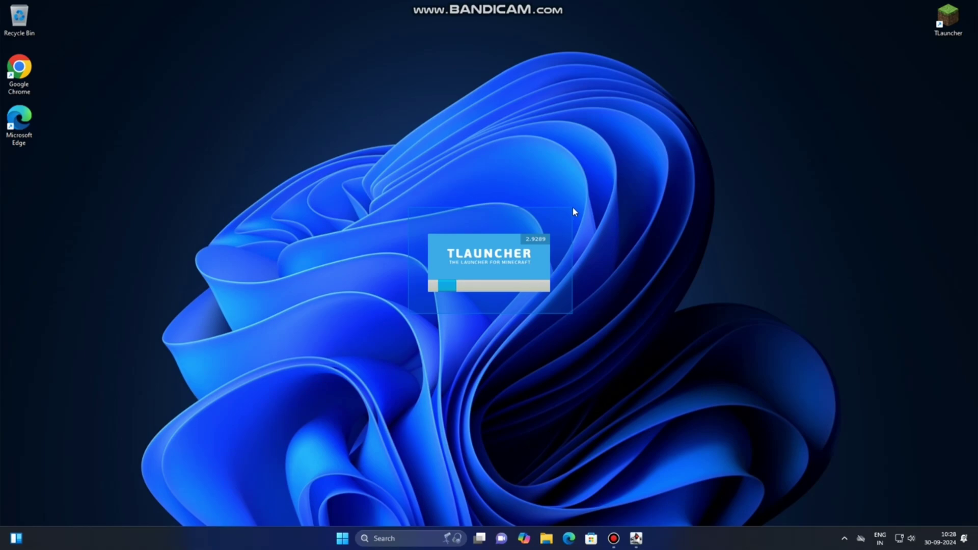
{"action": "right_click", "coordinate": [406, 314]}
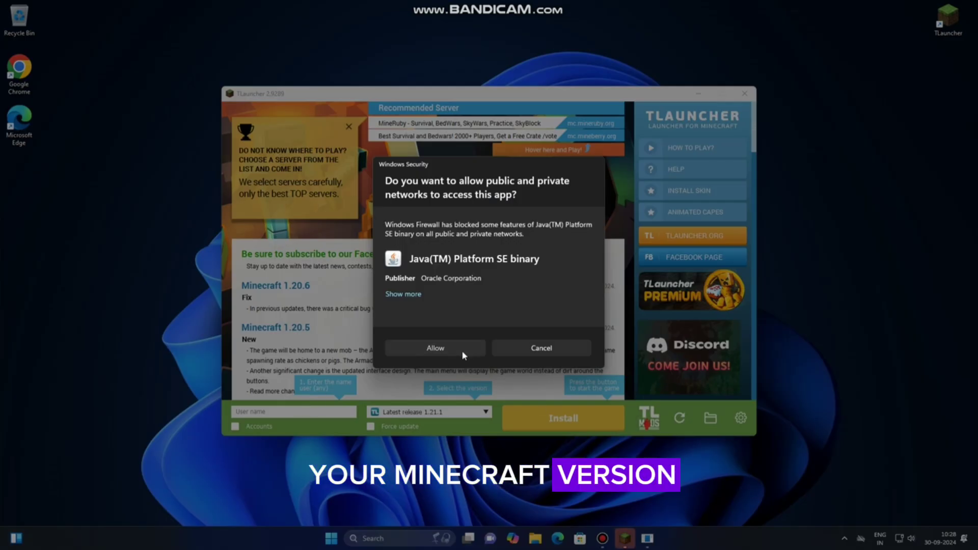
Allow Java through the firewall and enter a player username
{"action": "left_click", "coordinate": [461, 351]}
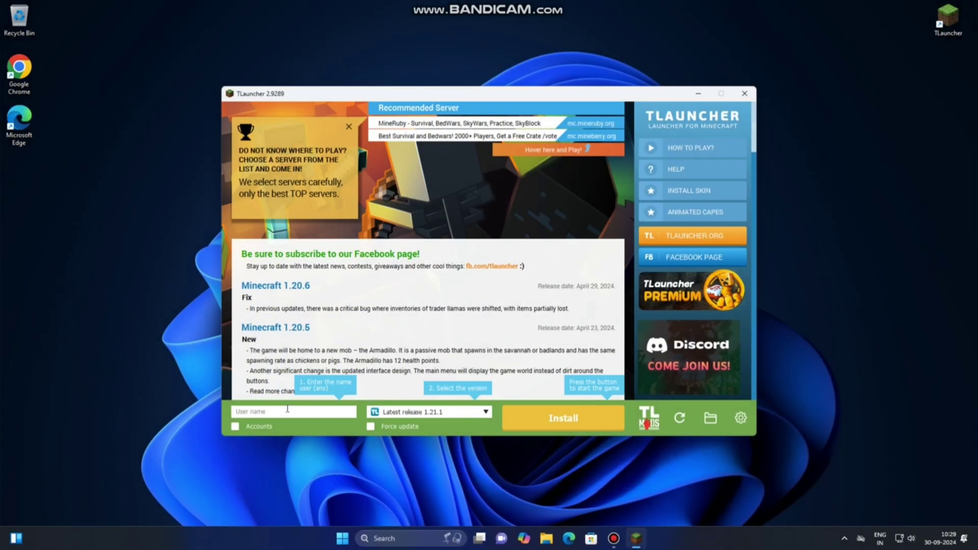
{"action": "left_click", "coordinate": [257, 410]}
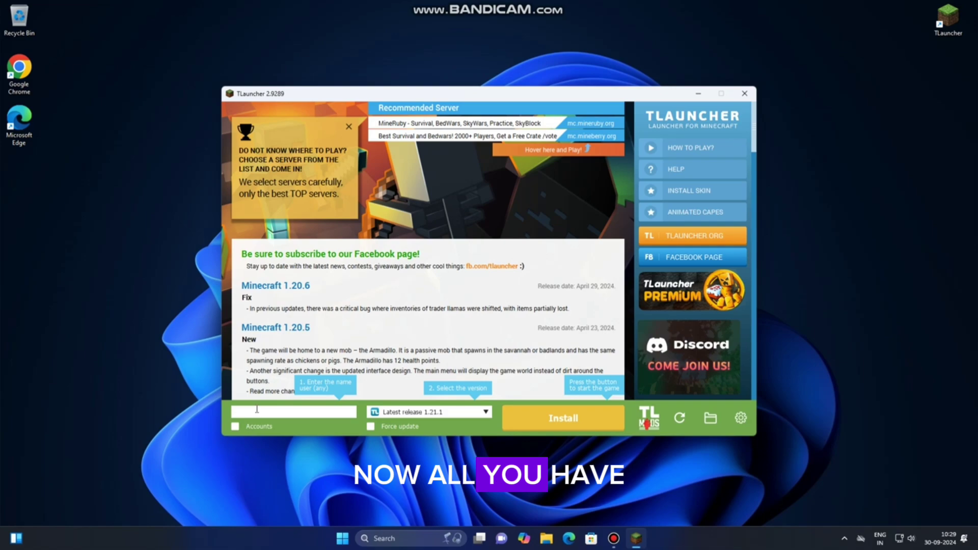
{"action": "type", "text": "ab"}
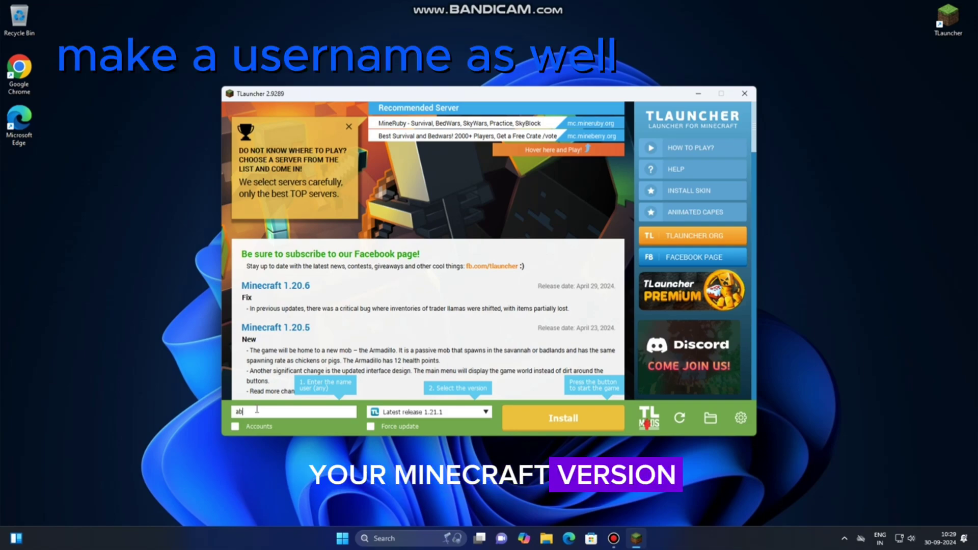
{"action": "type", "text": "cd"}
Select OptiFine 1.21.1 from the version list and install it
{"action": "left_click", "coordinate": [475, 411]}
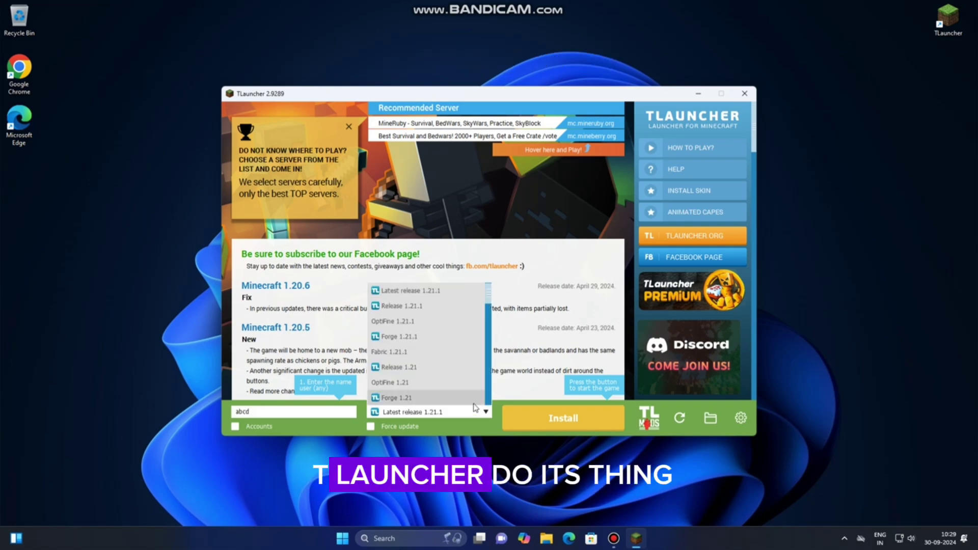
{"action": "left_click", "coordinate": [438, 319]}
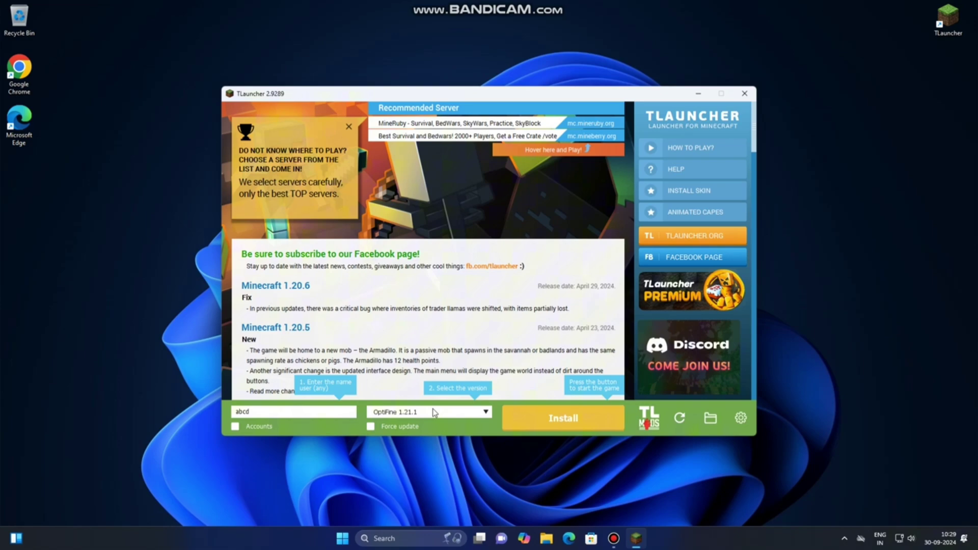
{"action": "left_click", "coordinate": [540, 411]}
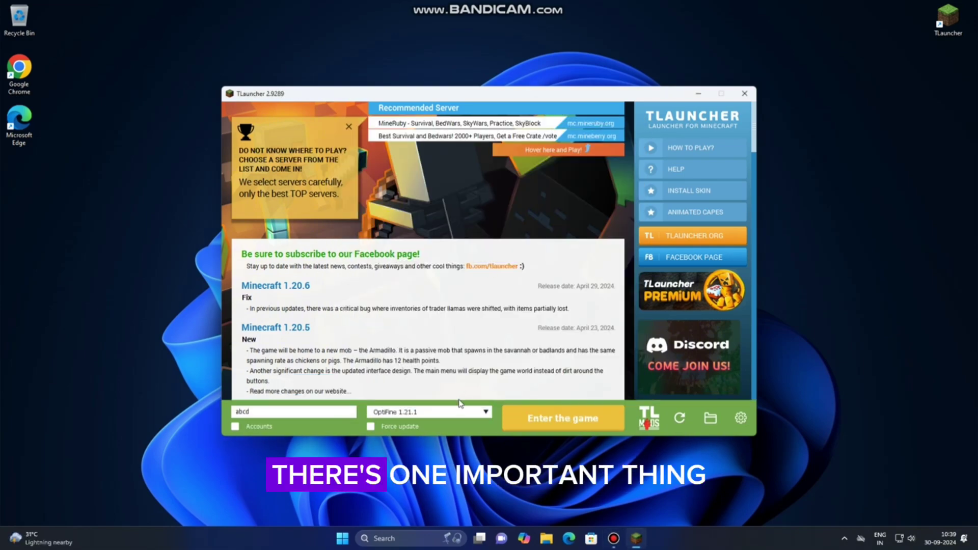
{"action": "left_click", "coordinate": [461, 411]}
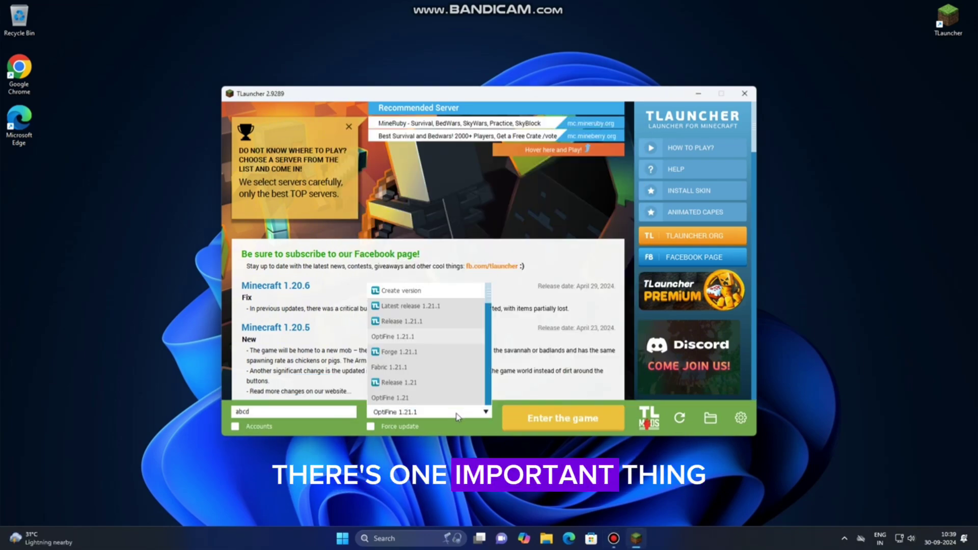
{"action": "left_click", "coordinate": [451, 339]}
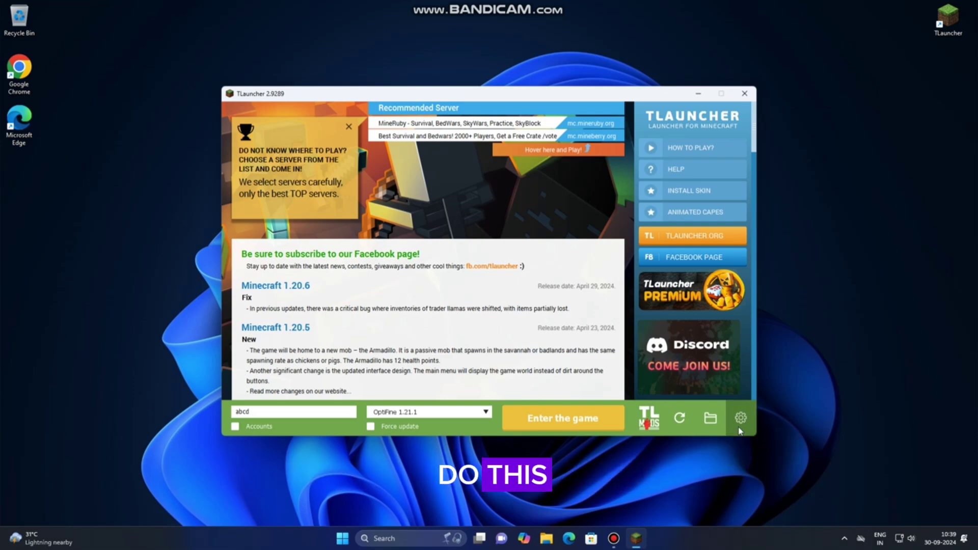
Set memory allocation to 7514 MB, enable Fullscreen, save, and enter the game
{"action": "left_click", "coordinate": [745, 445]}
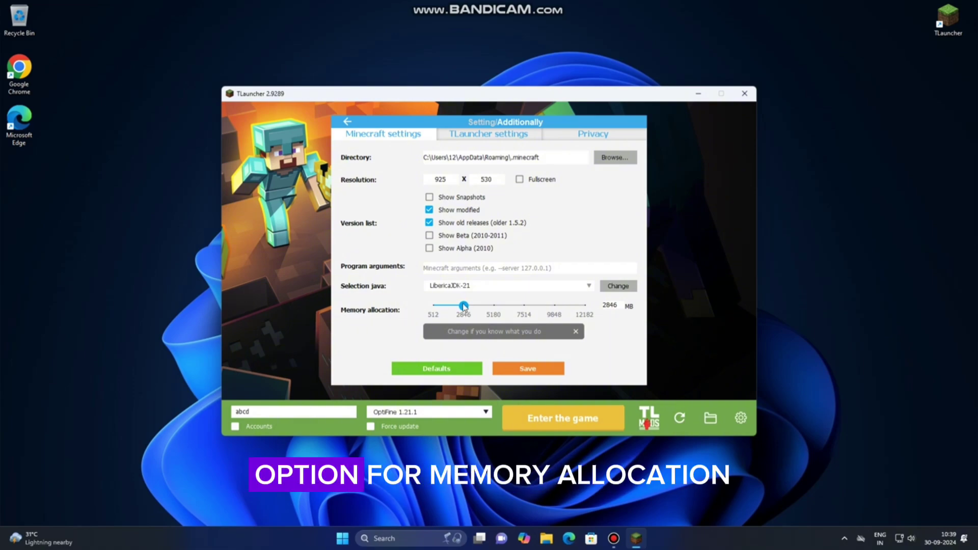
{"action": "left_click_drag", "start_coordinate": [465, 310], "coordinate": [494, 305]}
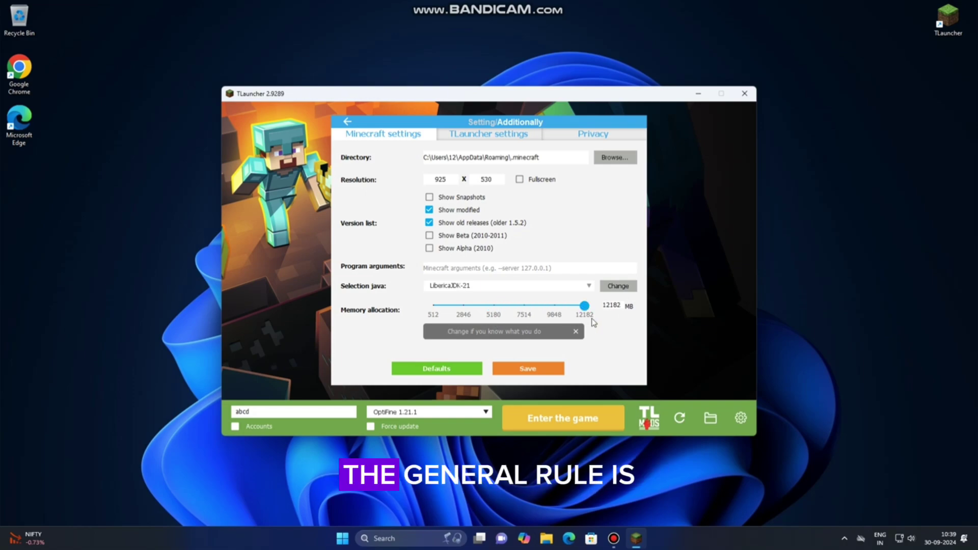
{"action": "left_click_drag", "start_coordinate": [584, 306], "coordinate": [525, 306]}
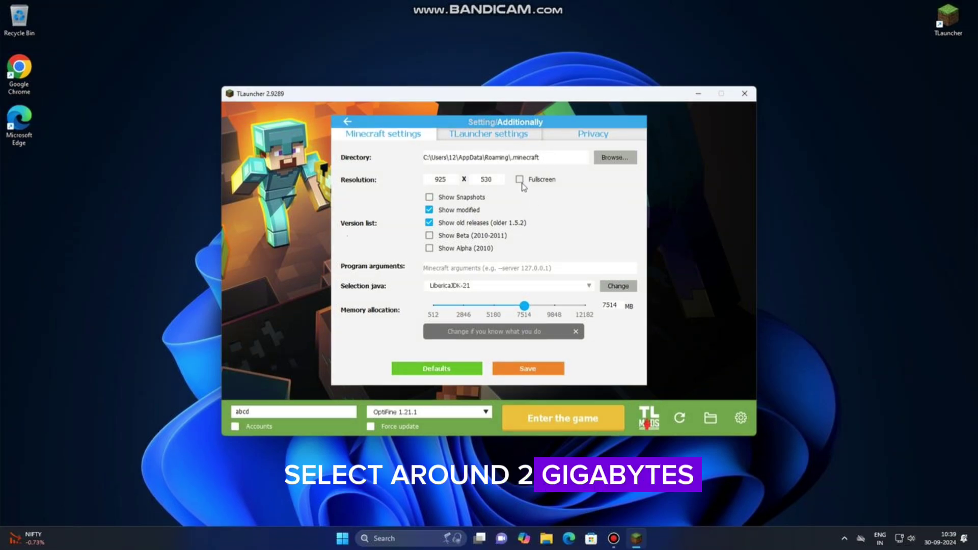
{"action": "left_click", "coordinate": [519, 180]}
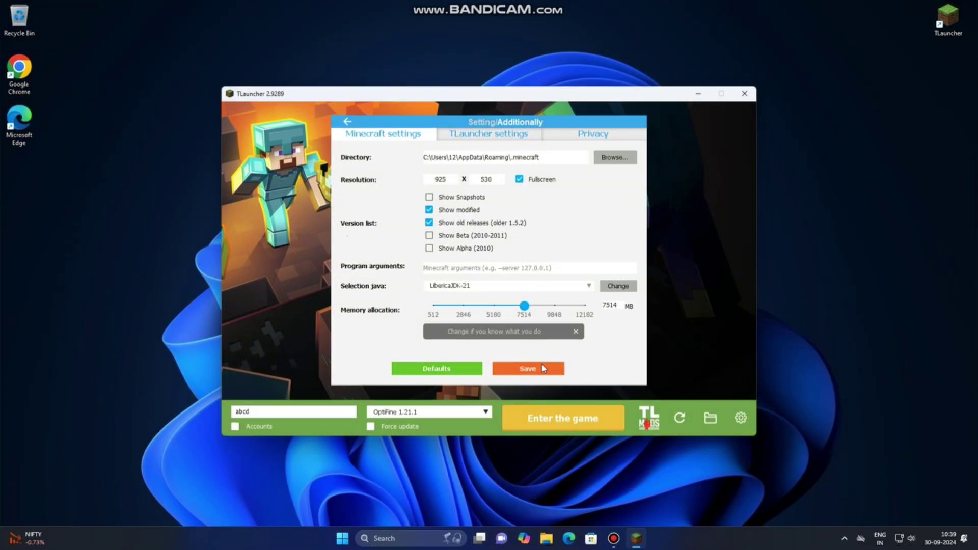
{"action": "left_click", "coordinate": [527, 370]}
{"action": "left_click", "coordinate": [563, 417]}
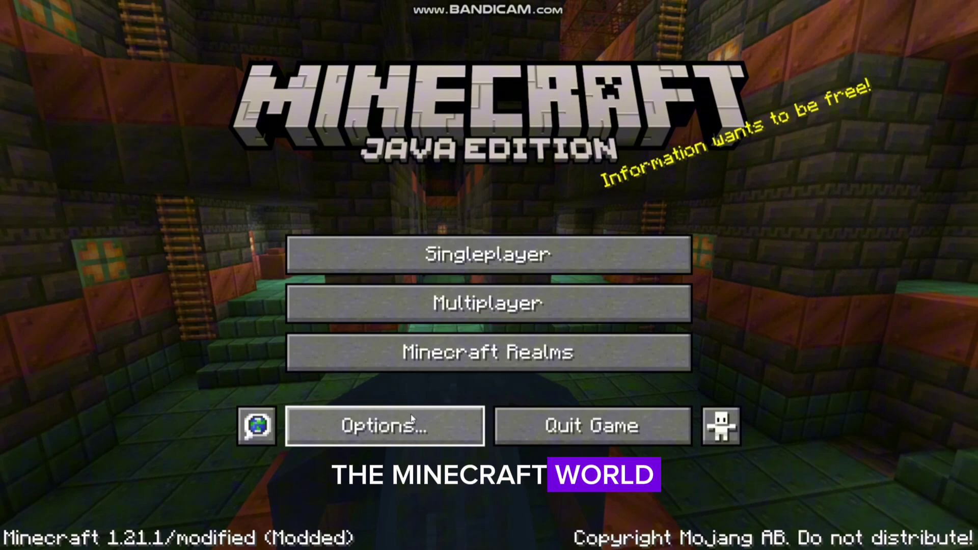
Set the GUI Scale to 1 in Minecraft's Video Settings
{"action": "left_click", "coordinate": [396, 435]}
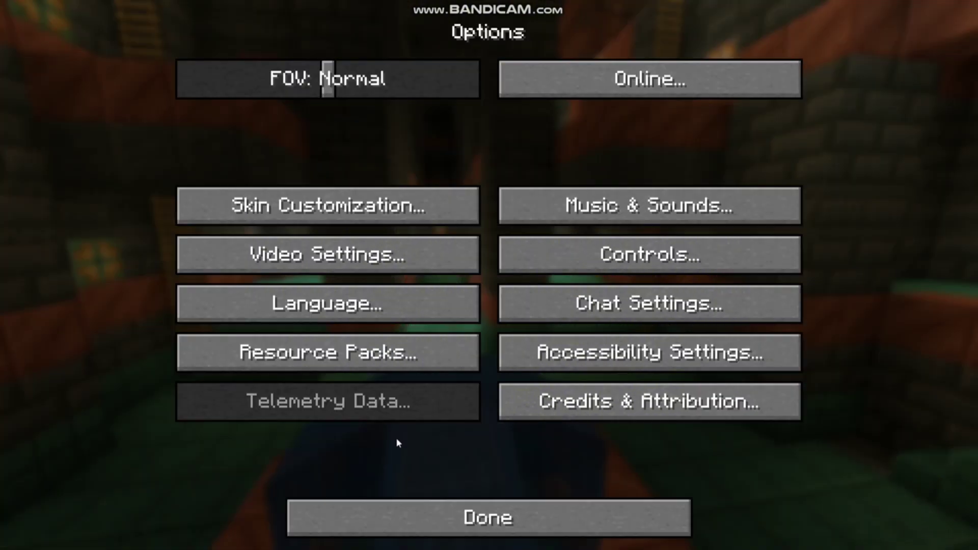
{"action": "left_click", "coordinate": [336, 260]}
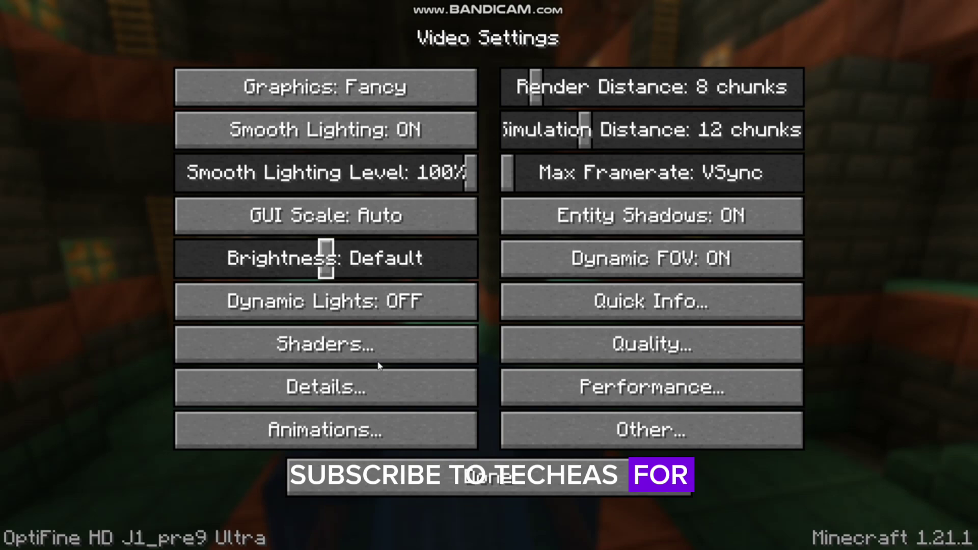
{"action": "left_click", "coordinate": [318, 219]}
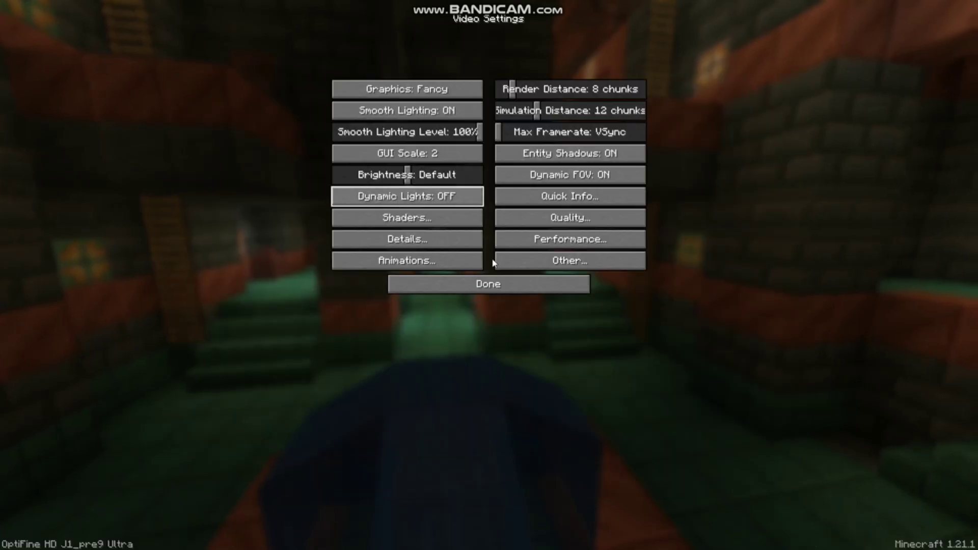
Return to the title screen and open a new singleplayer world's World tab
{"action": "key", "text": "Escape"}
{"action": "key", "text": "Escape"}
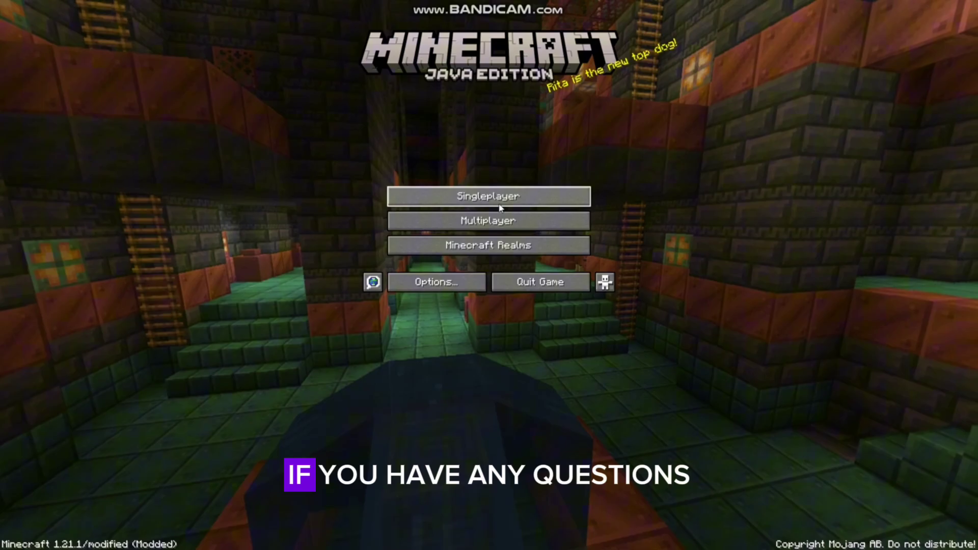
{"action": "left_click", "coordinate": [499, 207]}
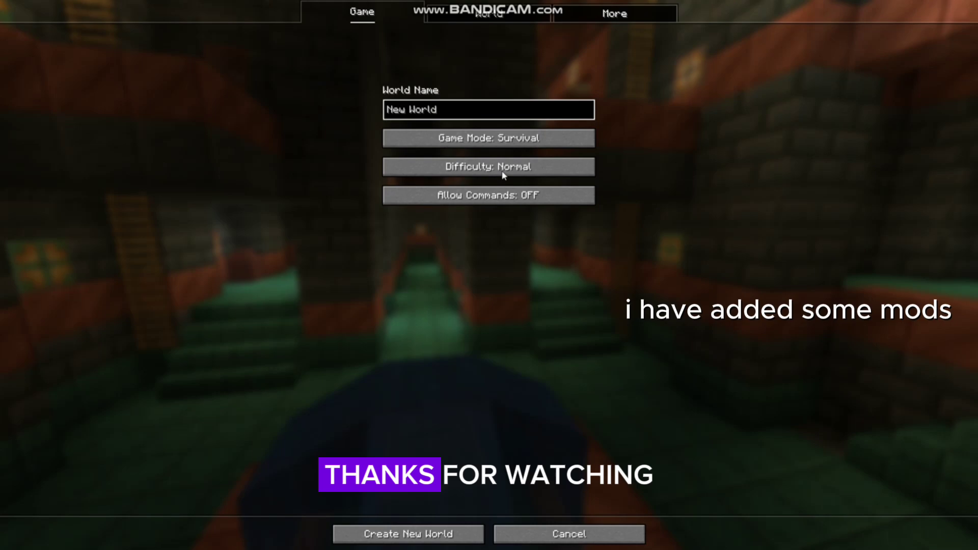
{"action": "left_click", "coordinate": [535, 15]}
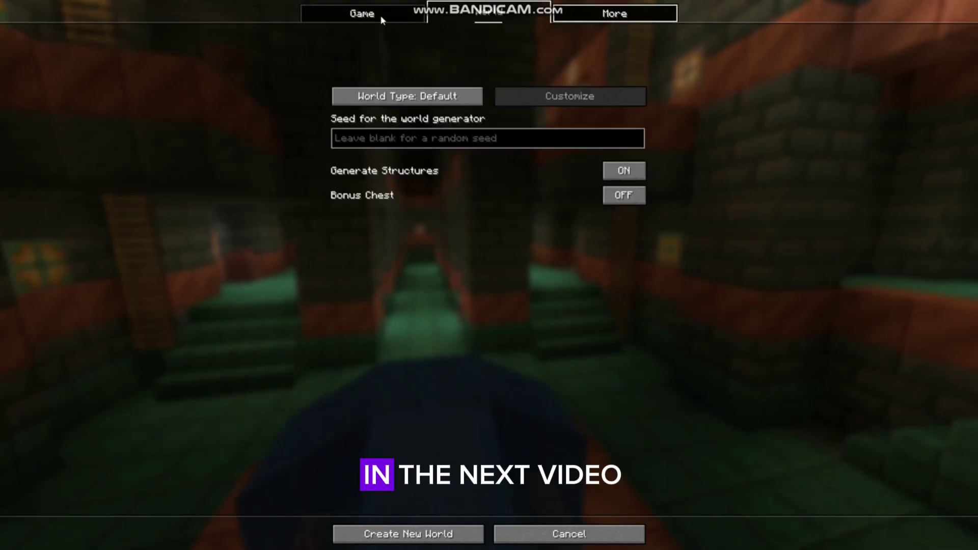